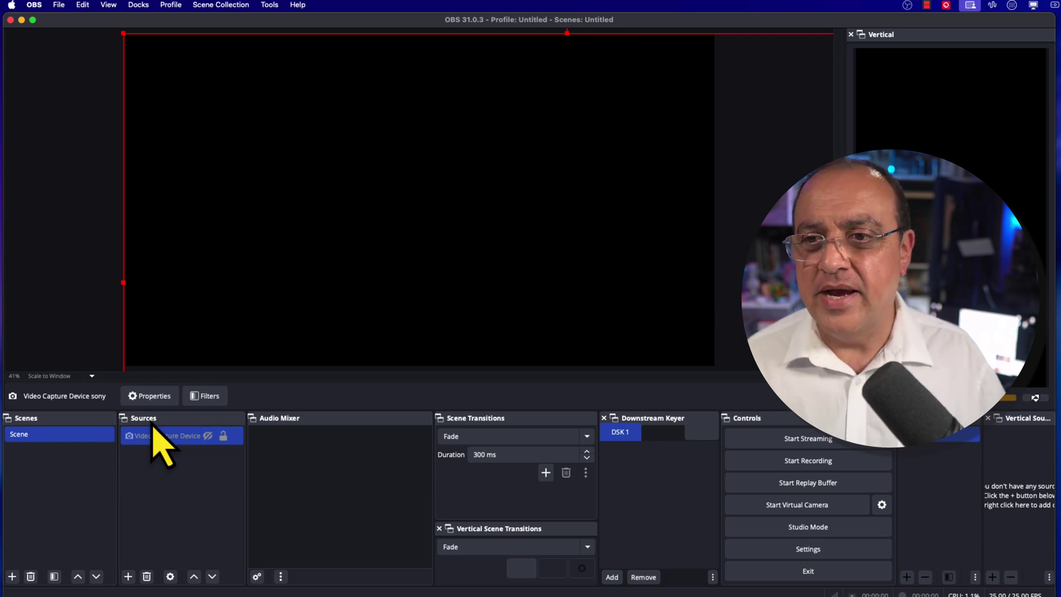
Step: Toggle the camera source's visibility, then open System Settings' Screen & System Audio Recording list
{"action": "left_click", "coordinate": [208, 436]}
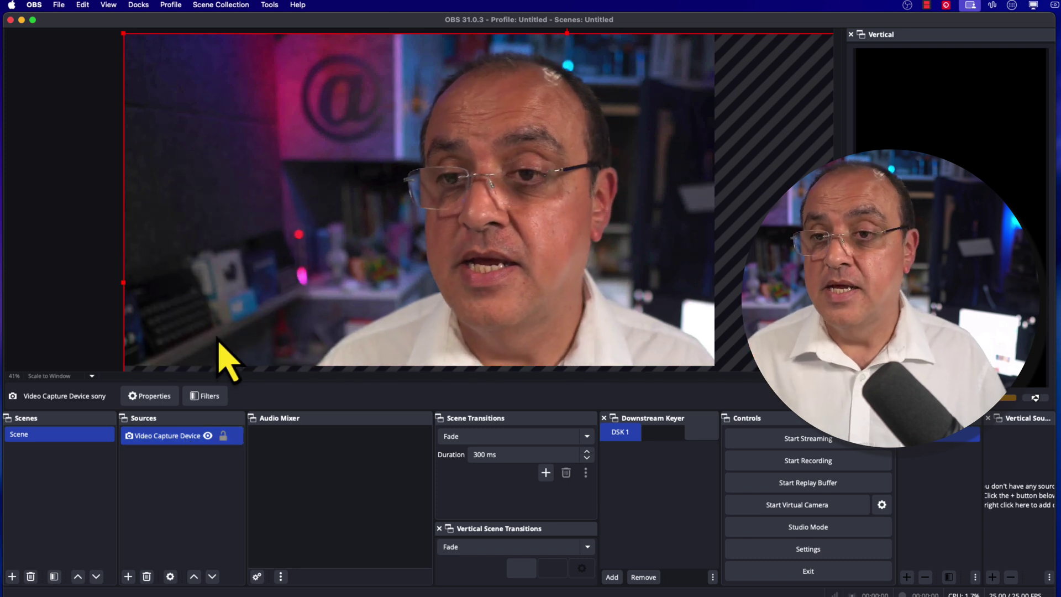
{"action": "left_click", "coordinate": [209, 437]}
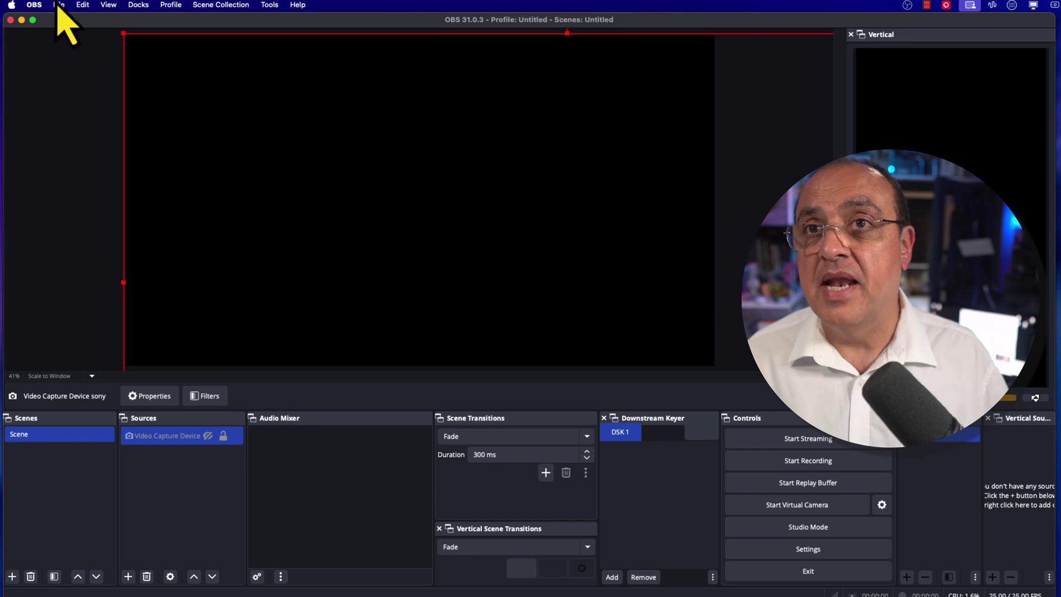
{"action": "left_click", "coordinate": [11, 4]}
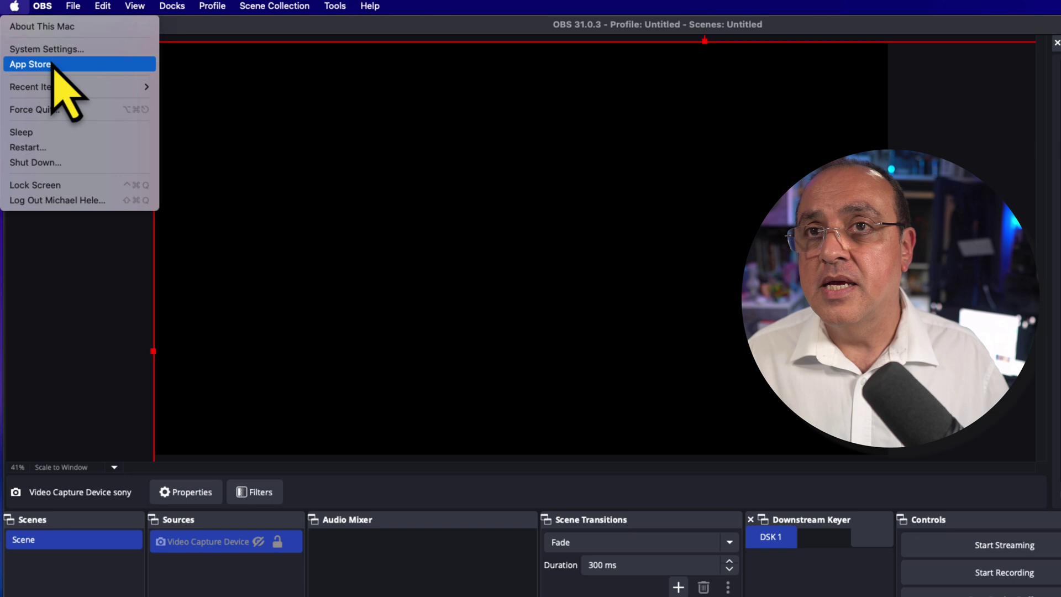
{"action": "left_click", "coordinate": [52, 50]}
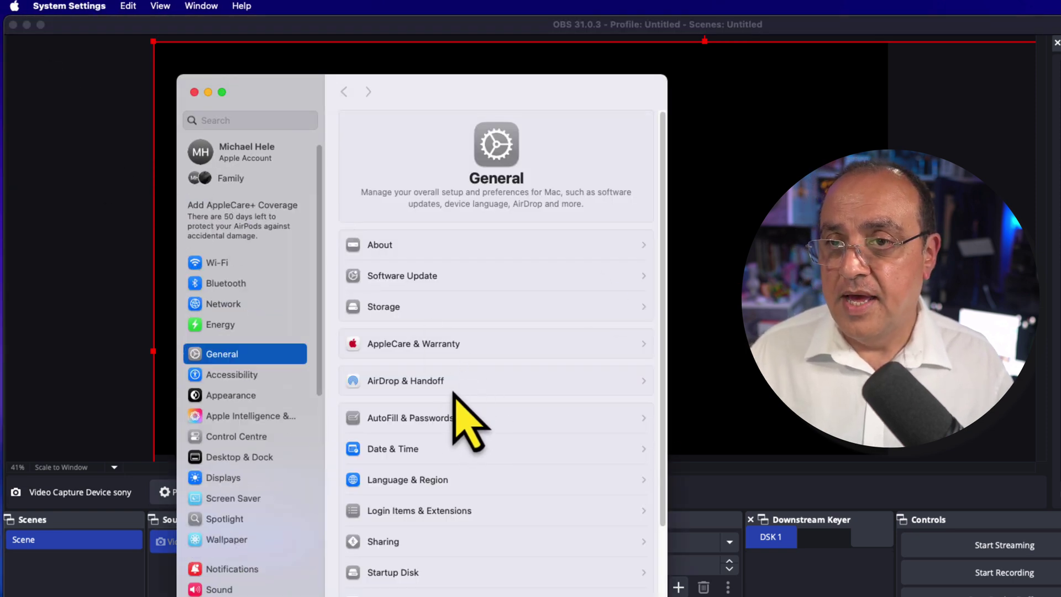
{"action": "scroll", "coordinate": [313, 357], "scroll_direction": "down", "scroll_amount": 1}
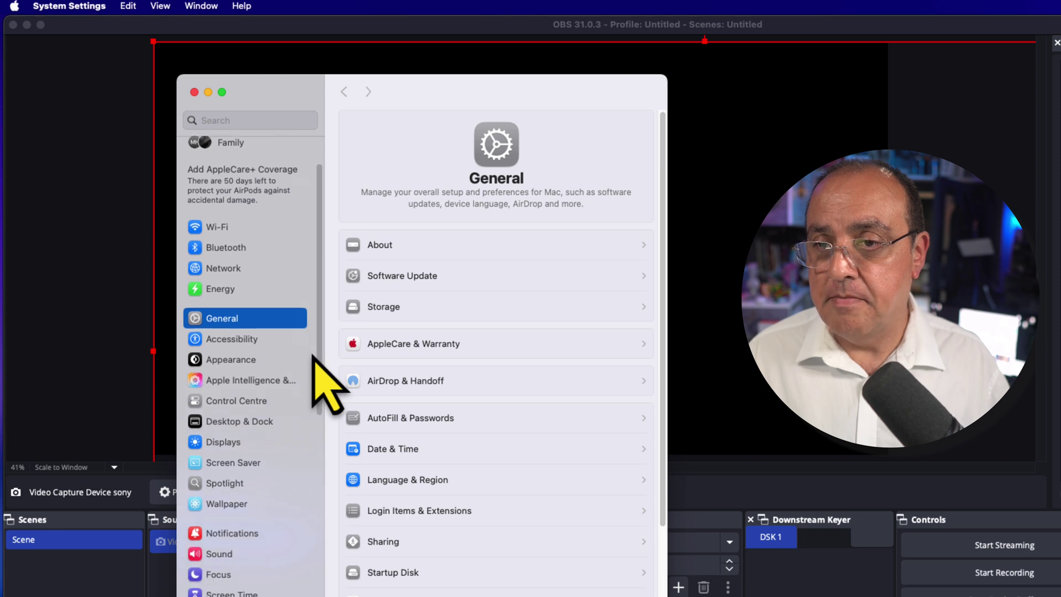
{"action": "scroll", "coordinate": [312, 360], "scroll_direction": "down", "scroll_amount": 1}
{"action": "scroll", "coordinate": [311, 362], "scroll_direction": "down", "scroll_amount": 5}
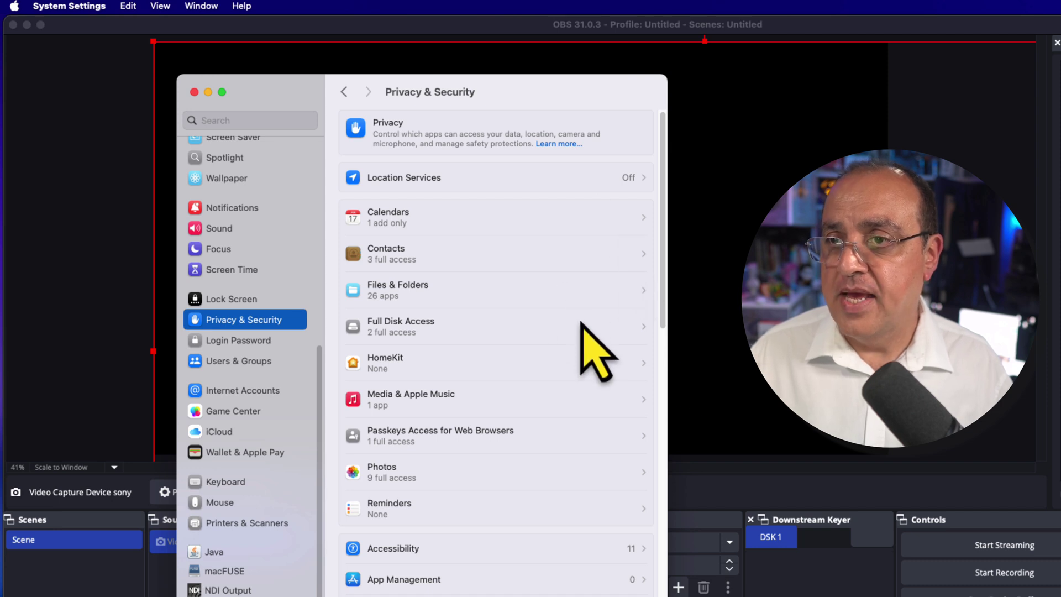
{"action": "scroll", "coordinate": [595, 348], "scroll_direction": "down", "scroll_amount": 1}
{"action": "scroll", "coordinate": [595, 348], "scroll_direction": "down", "scroll_amount": 1}
{"action": "scroll", "coordinate": [596, 348], "scroll_direction": "down", "scroll_amount": 4}
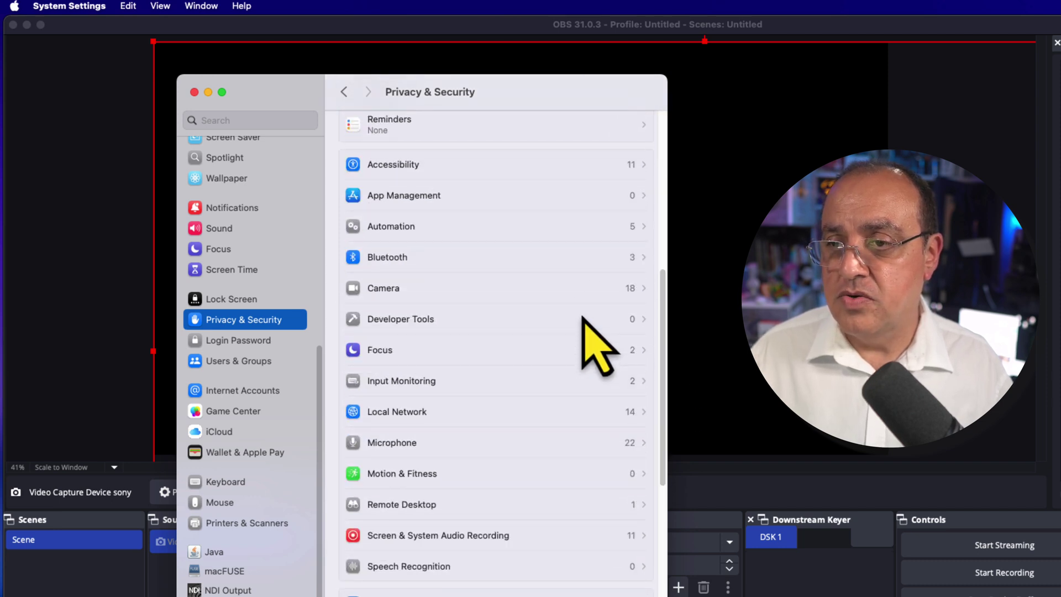
{"action": "scroll", "coordinate": [595, 346], "scroll_direction": "down", "scroll_amount": 1}
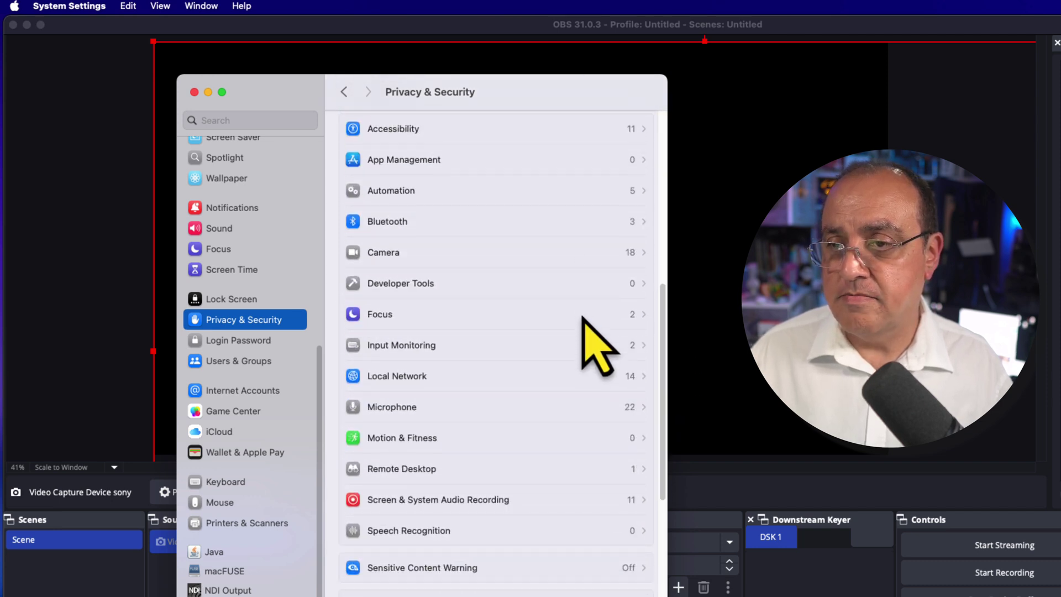
{"action": "left_click", "coordinate": [419, 500]}
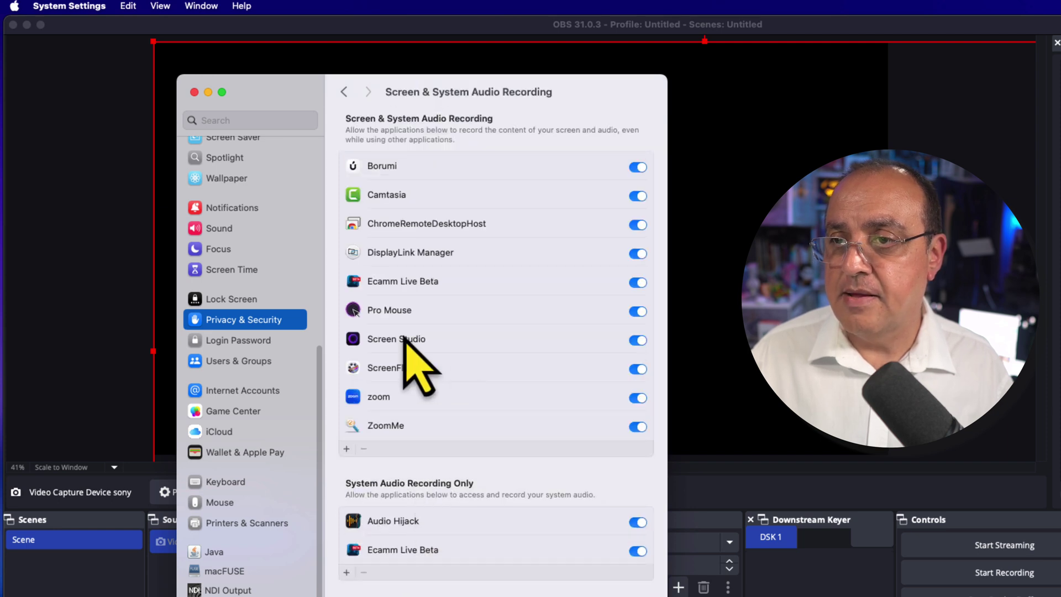
{"action": "left_click_drag", "start_coordinate": [529, 84], "coordinate": [436, 68]}
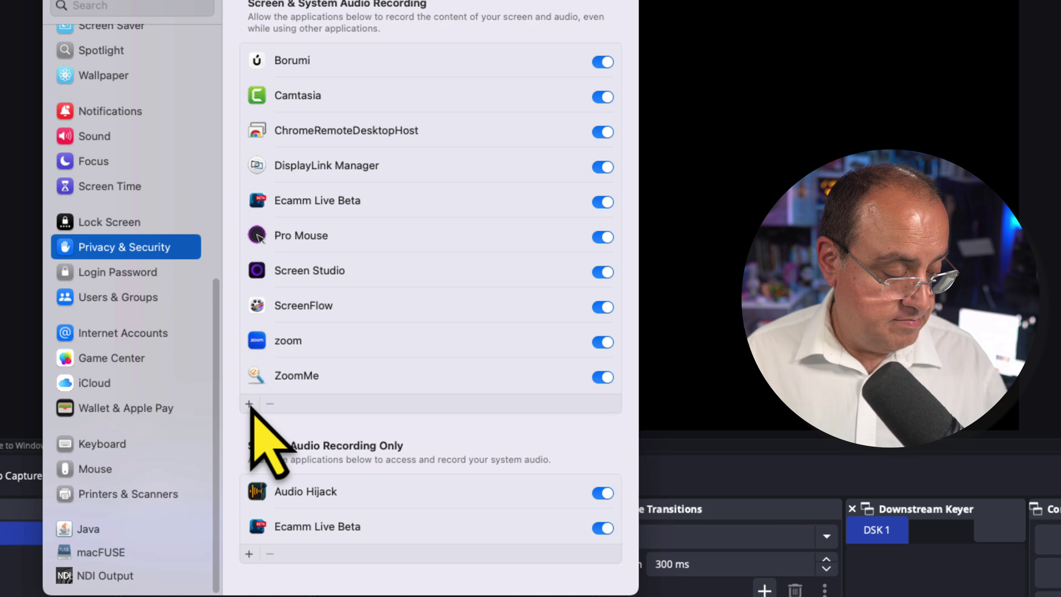
Step: Add the OBS application to the screen recording permission list via the app picker
{"action": "left_click", "coordinate": [249, 404]}
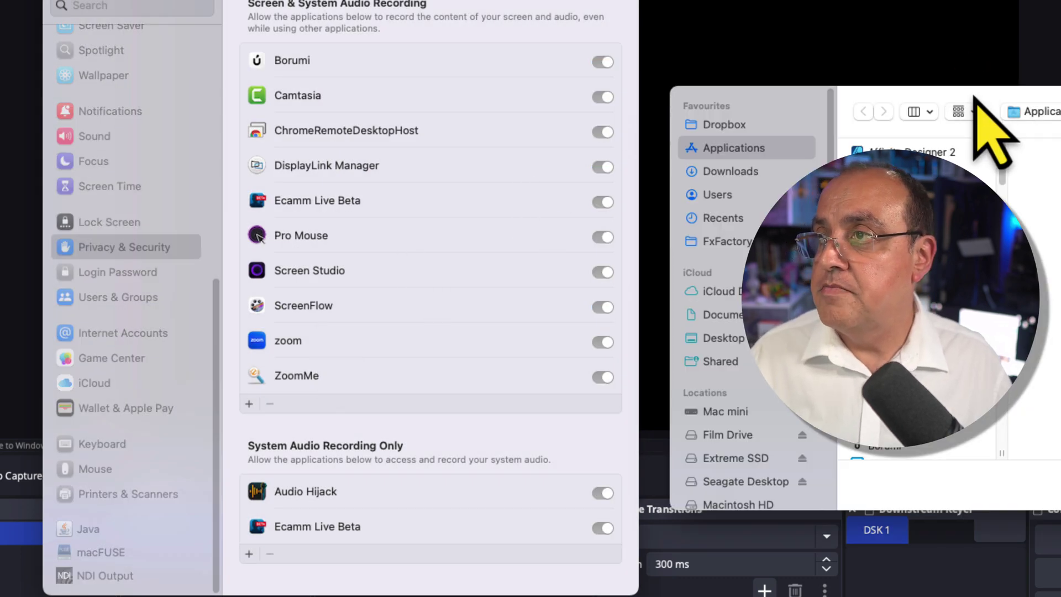
{"action": "left_click_drag", "start_coordinate": [976, 97], "coordinate": [372, 92]}
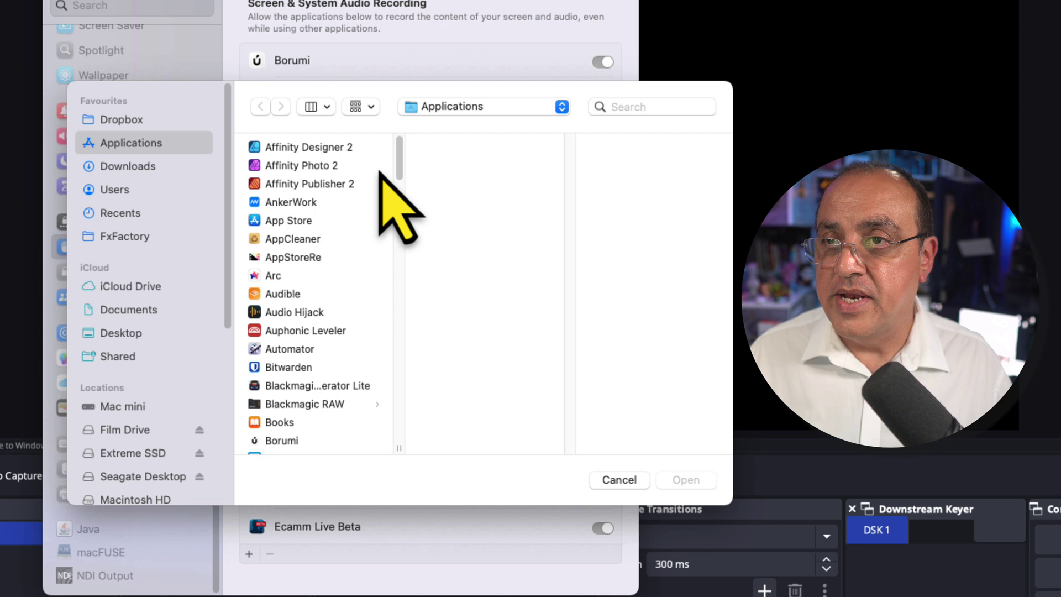
{"action": "left_click_drag", "start_coordinate": [399, 162], "coordinate": [390, 319]}
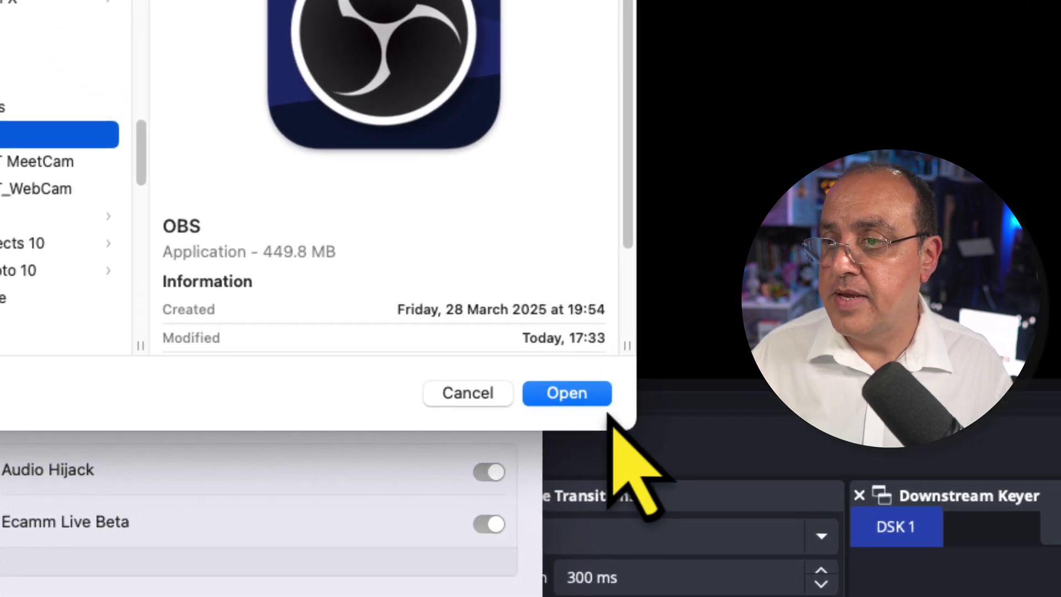
{"action": "left_click", "coordinate": [593, 402]}
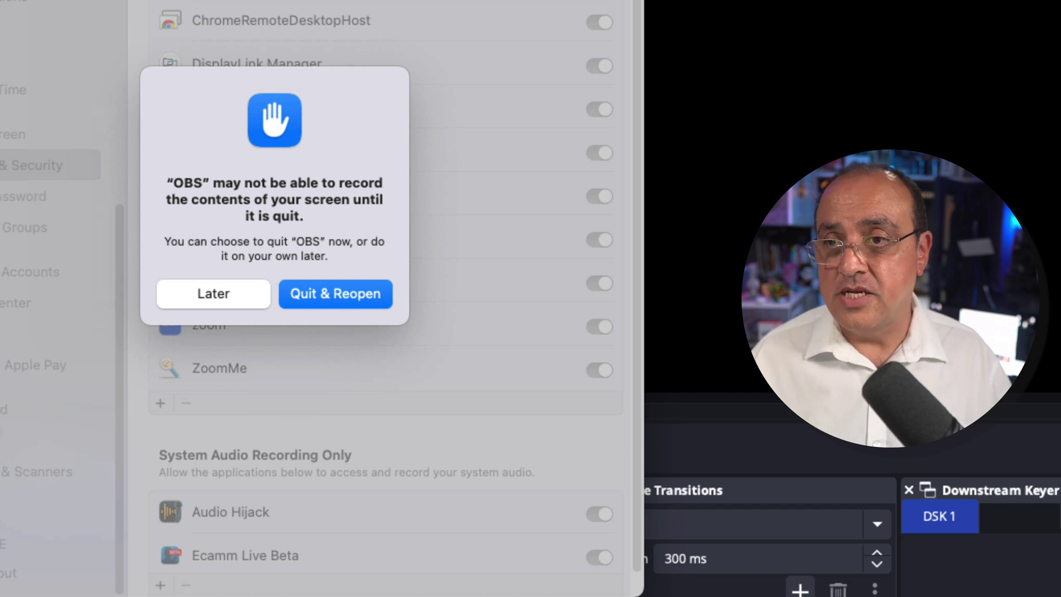
Step: Quit and reopen OBS so the new screen recording permission takes effect
{"action": "left_click", "coordinate": [348, 293]}
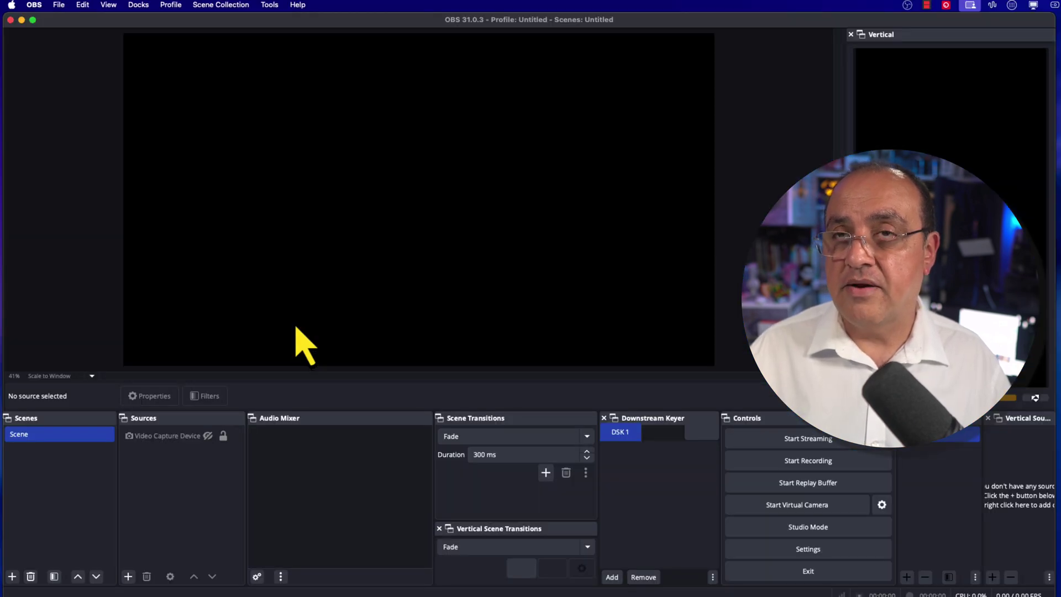
{"action": "left_click", "coordinate": [14, 9]}
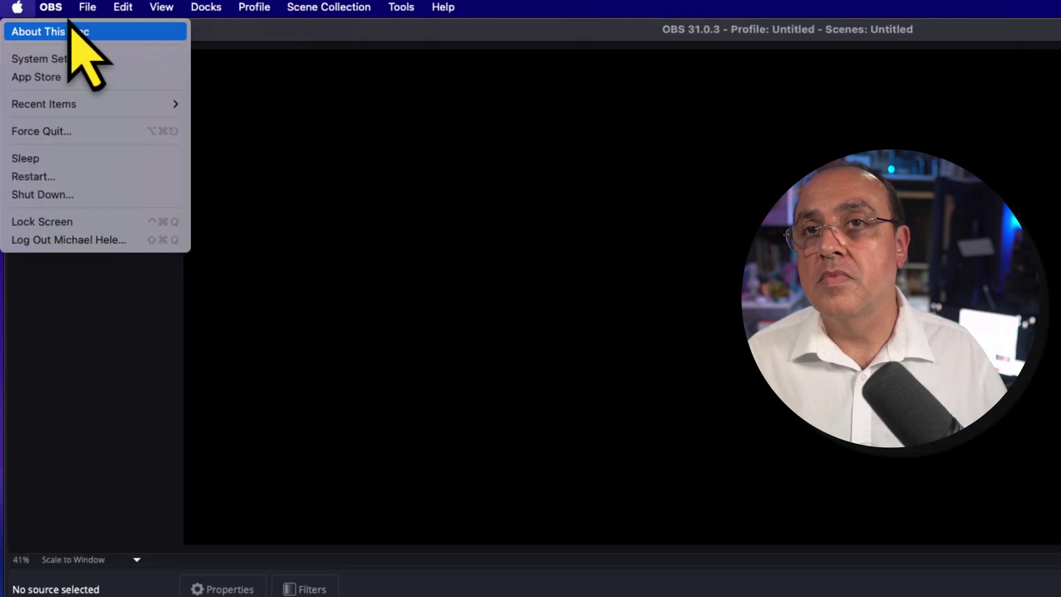
{"action": "left_click", "coordinate": [81, 65]}
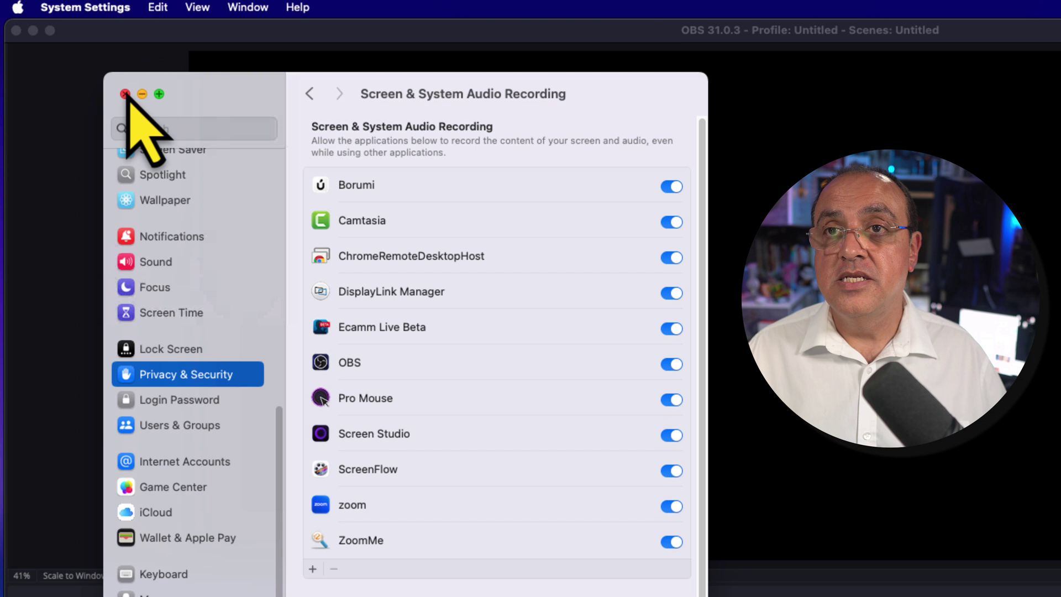
Step: Close System Settings and unhide Video Capture Device so the webcam shows in the preview
{"action": "left_click", "coordinate": [125, 94]}
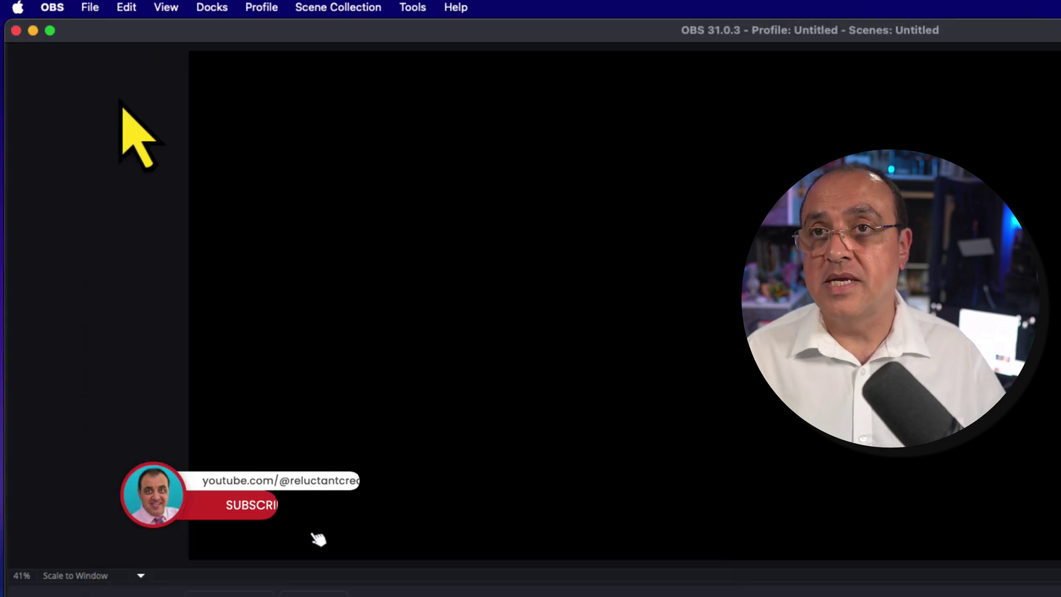
{"action": "left_click", "coordinate": [216, 455]}
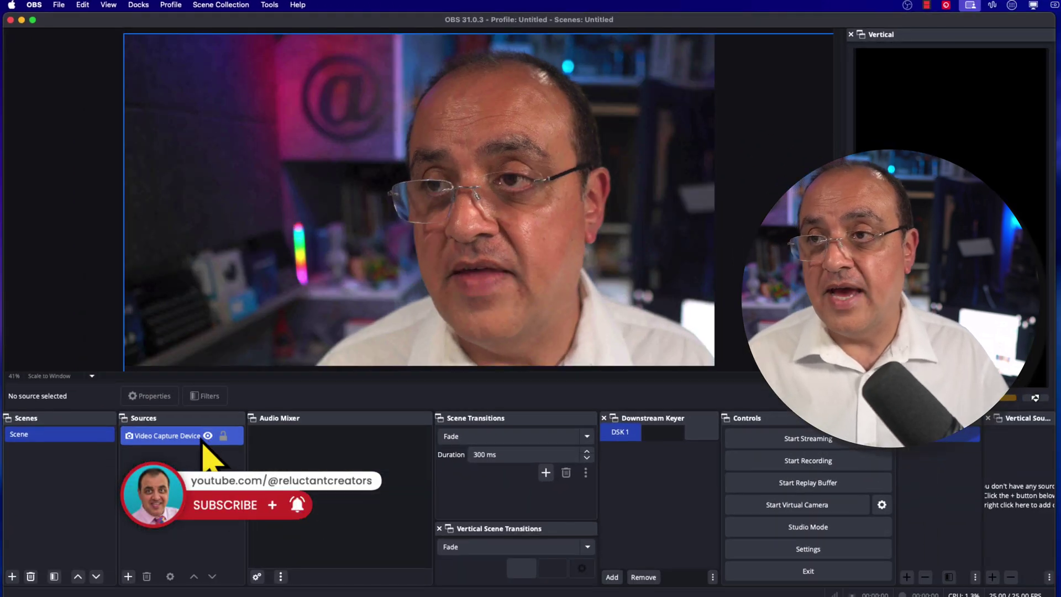